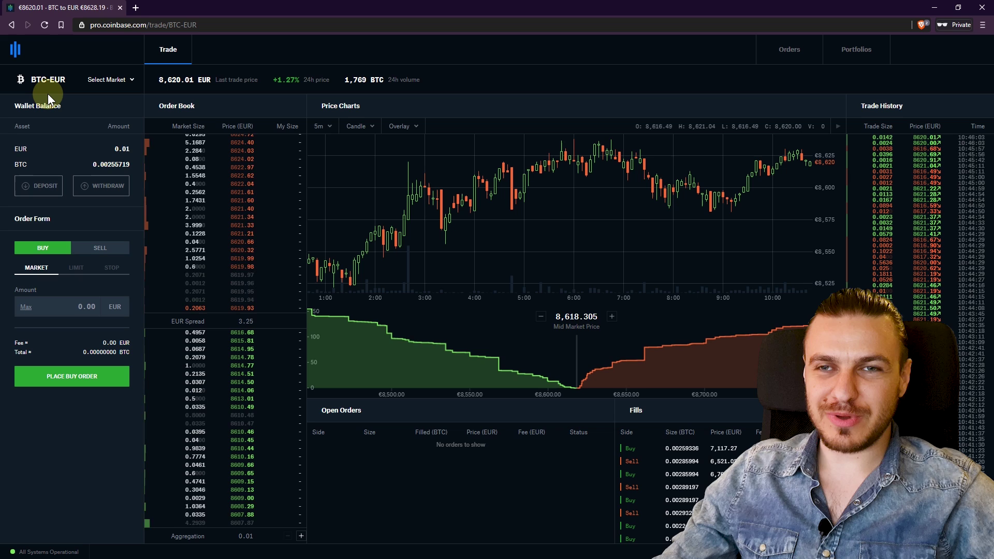
# Step: Browse the market list and close it, keeping the current market
pyautogui.click(107, 82)
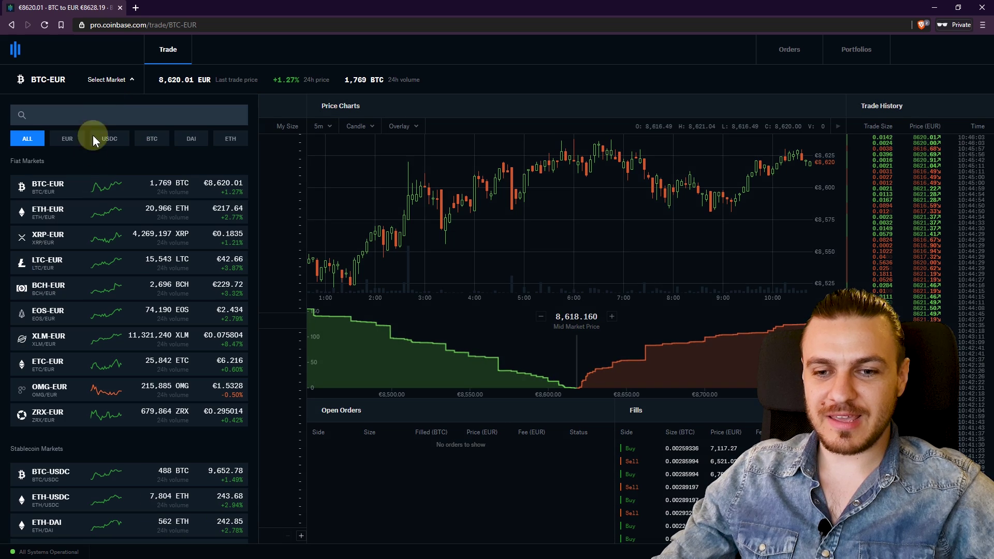
pyautogui.scroll(-5, 113, 236)
pyautogui.scroll(5, 114, 235)
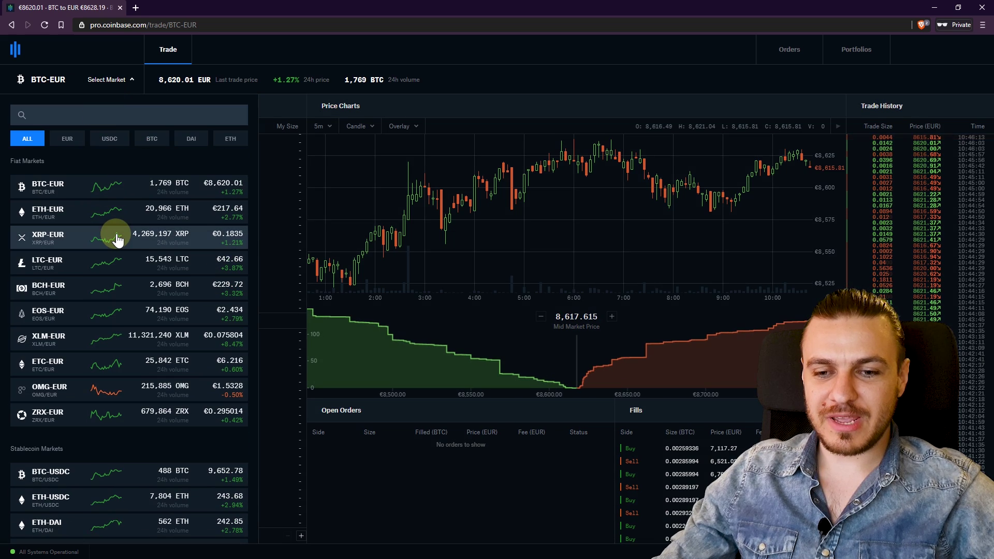
pyautogui.click(108, 84)
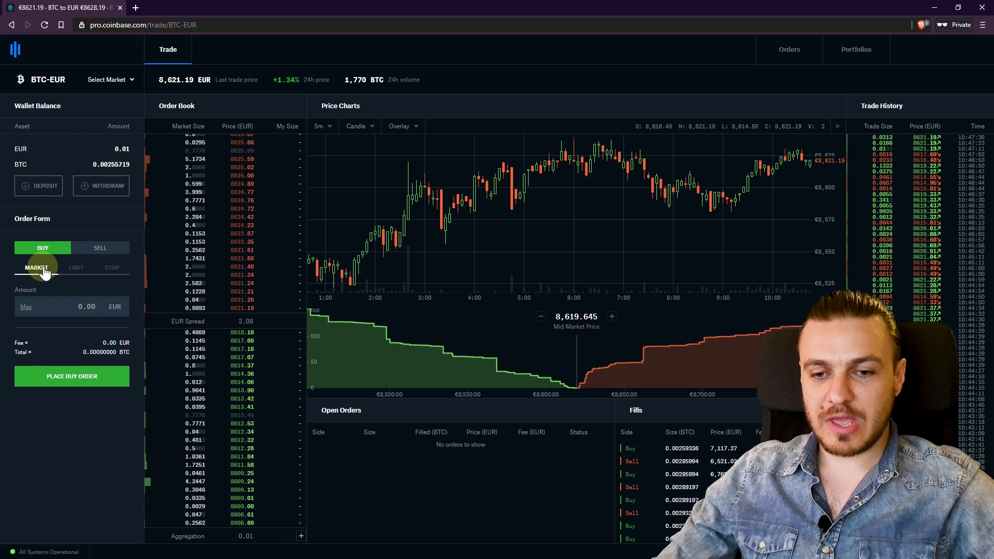
# Step: Try the Limit, Stop, Sell and Buy order form options, ending on Buy
pyautogui.click(78, 269)
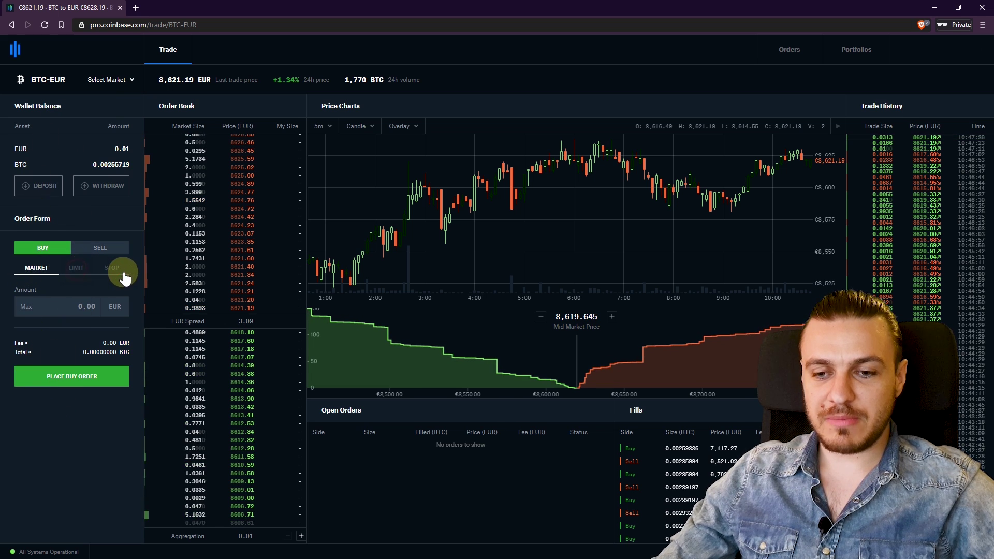
pyautogui.click(112, 267)
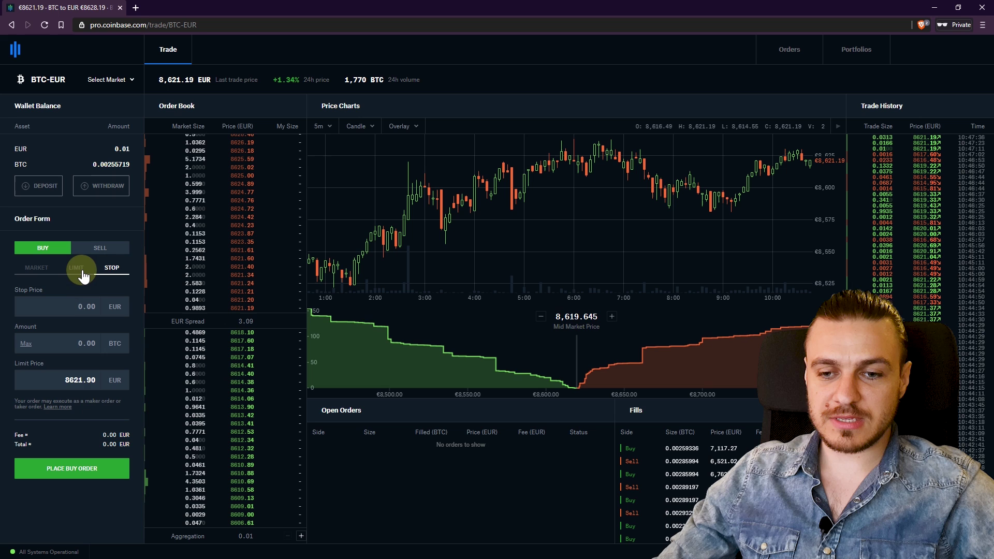
pyautogui.click(76, 269)
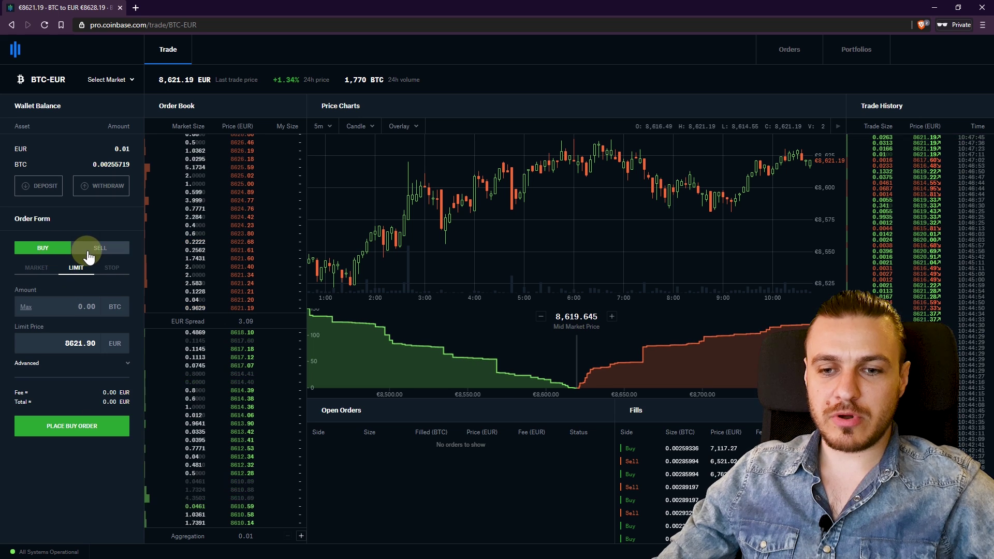
pyautogui.click(104, 252)
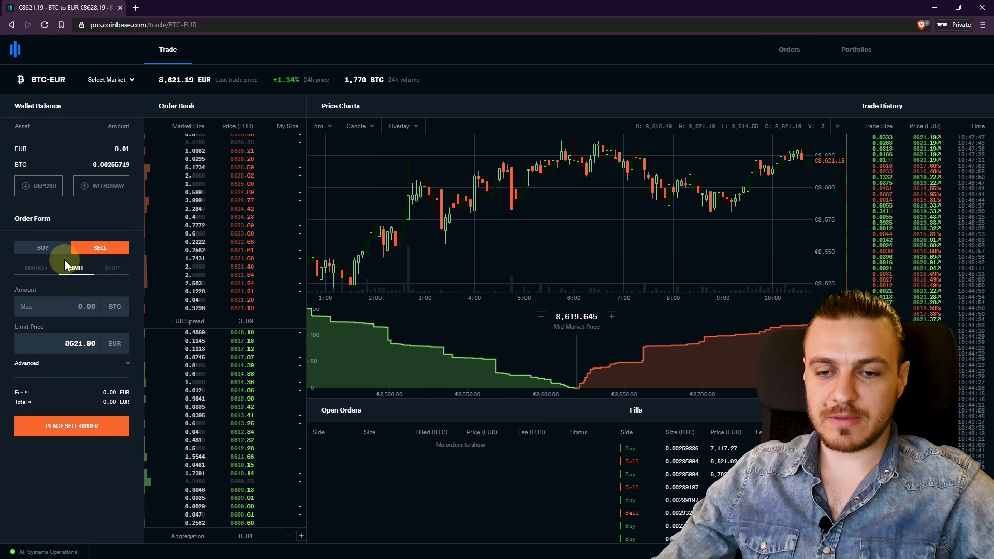
pyautogui.click(57, 249)
# Step: Enter a 100 EUR market buy, estimated at 0.01154158 BTC with a 0.50 EUR fee
pyautogui.click(41, 274)
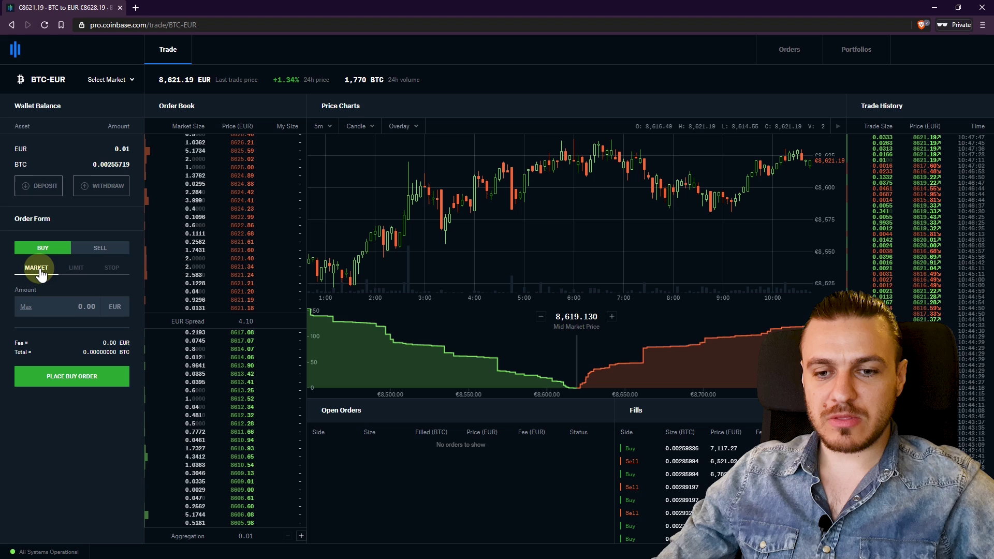
pyautogui.click(75, 308)
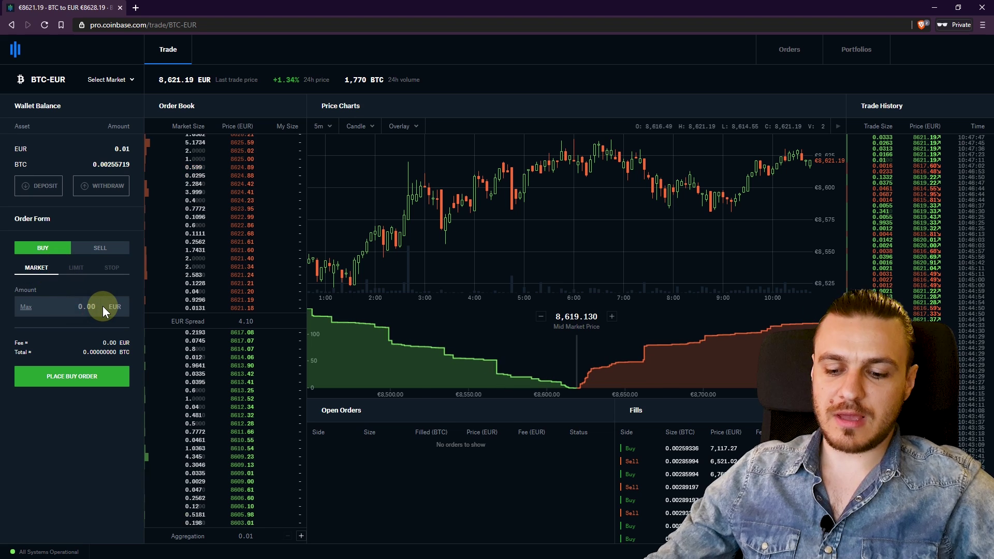
pyautogui.write('100')
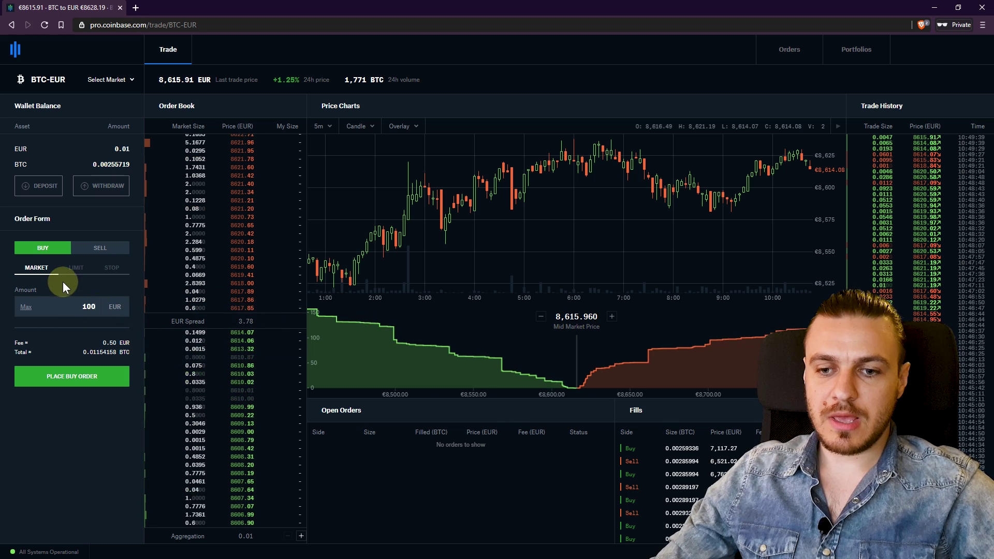
# Step: Enter a 1 BTC limit buy at 8000 EUR, totalling 8,040.00 EUR and exceeding available funds
pyautogui.click(75, 271)
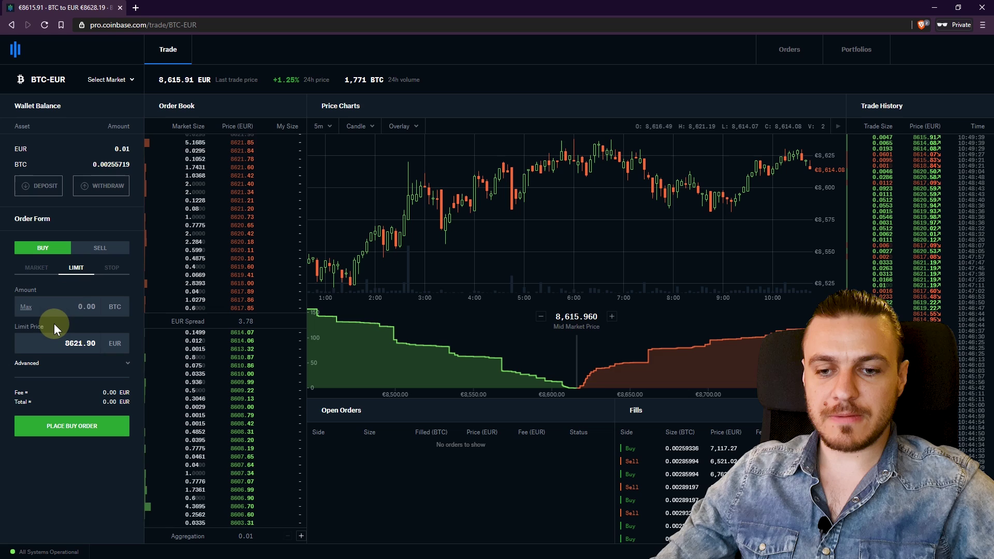
pyautogui.click(73, 306)
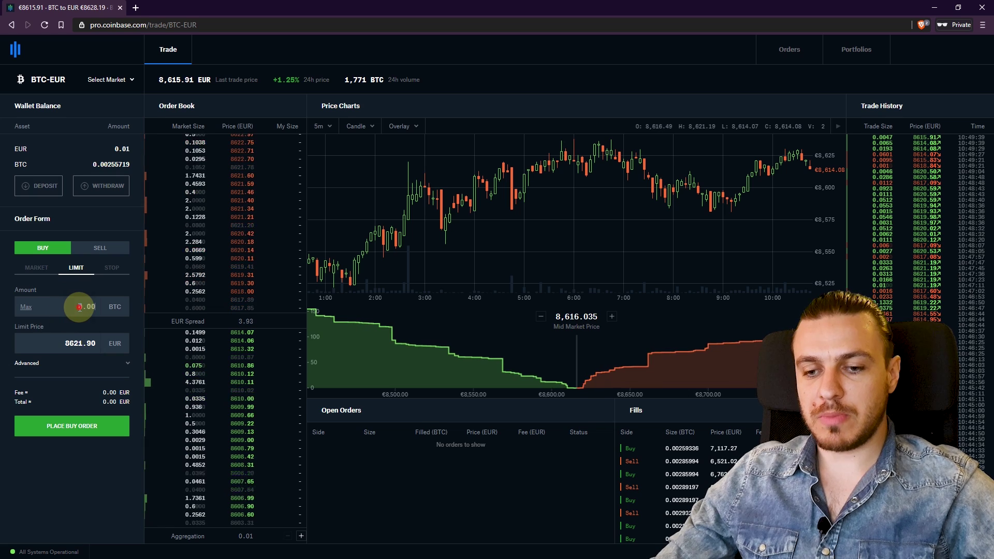
pyautogui.write('1')
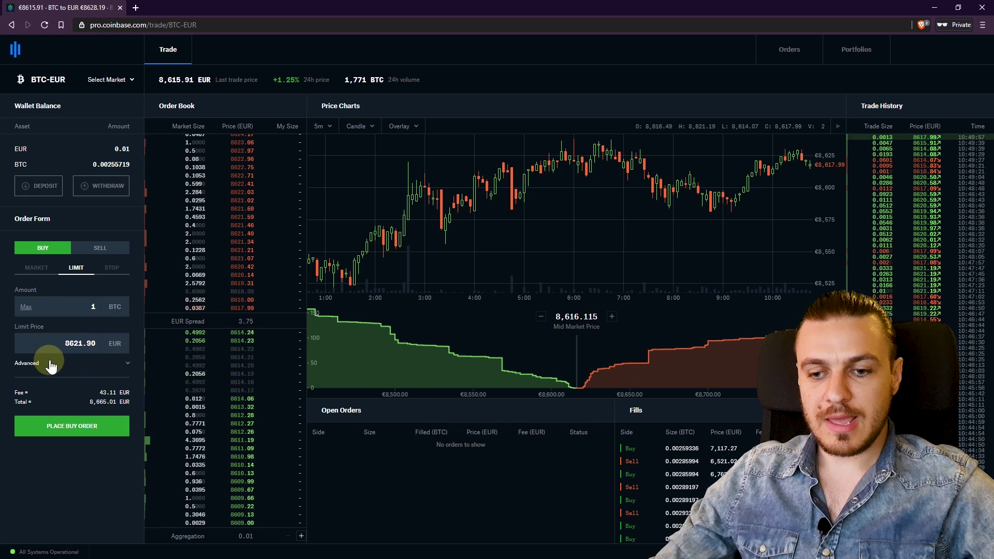
pyautogui.doubleClick(89, 343)
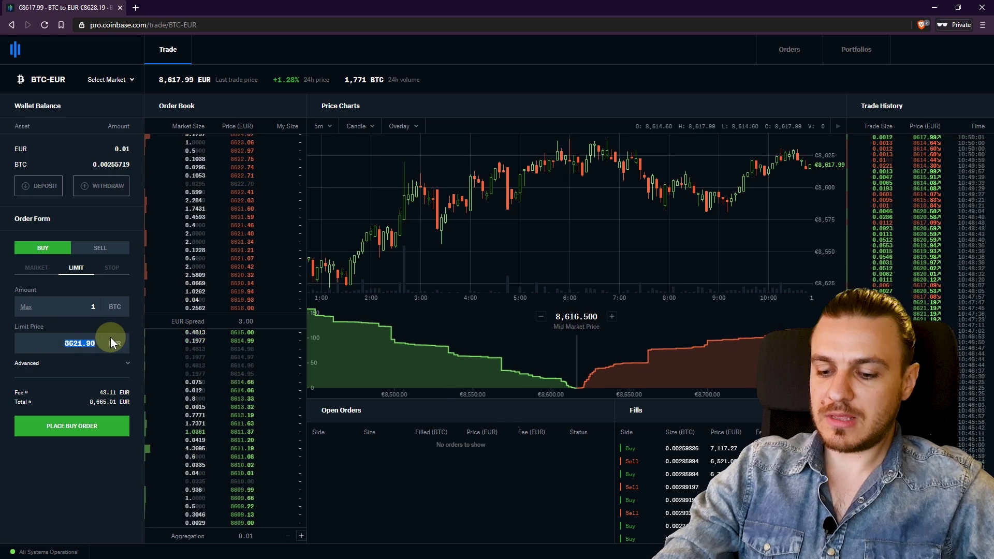
pyautogui.write('8000')
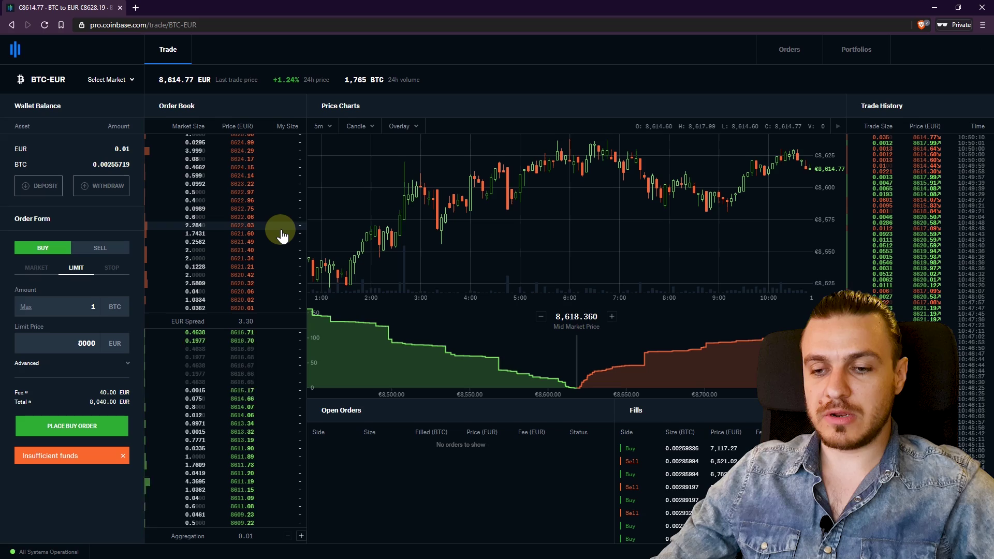
# Step: Switch to a limit sell, enter 1 BTC and replace the limit price with 10000
pyautogui.click(283, 233)
pyautogui.click(100, 248)
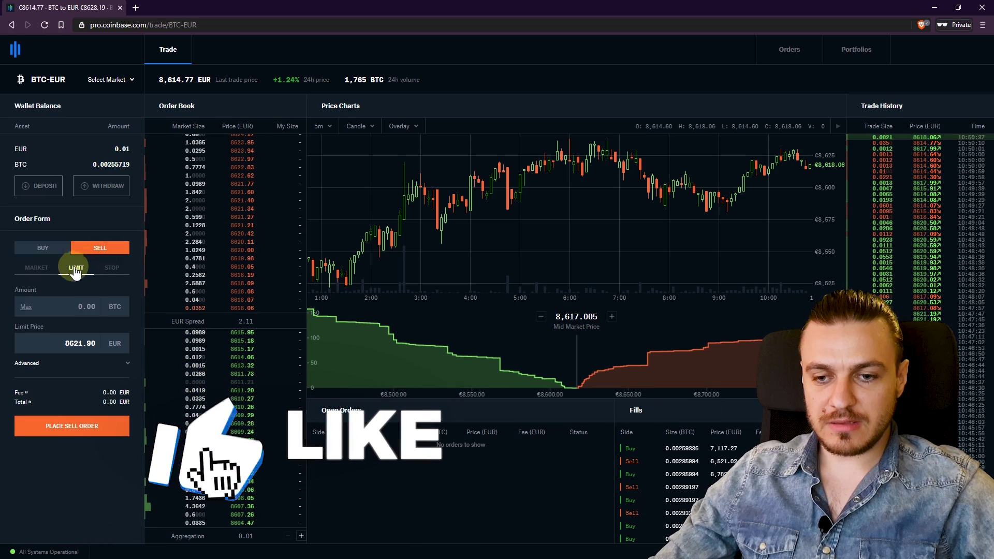
pyautogui.click(77, 318)
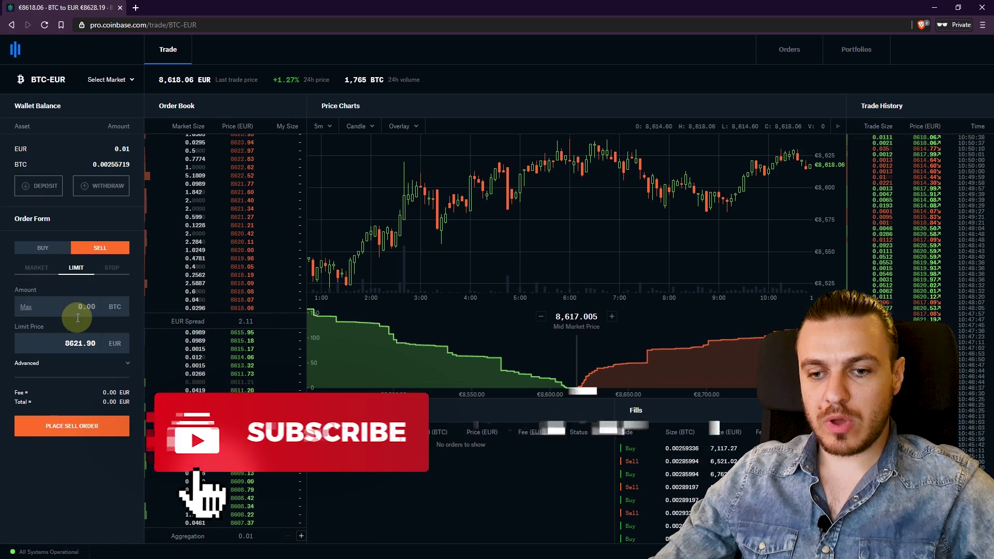
pyautogui.write('1')
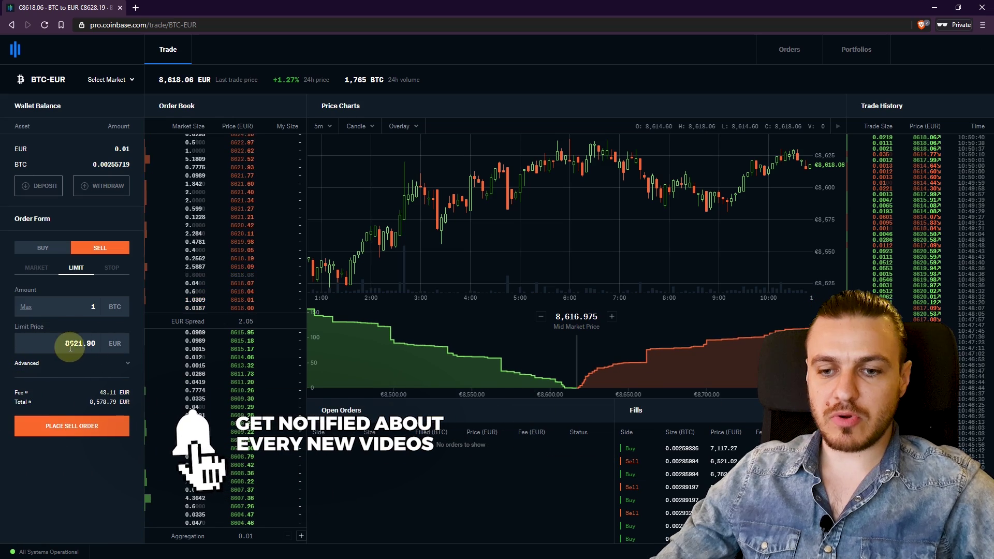
pyautogui.moveTo(70, 348); pyautogui.dragTo(110, 341)
pyautogui.write('1')
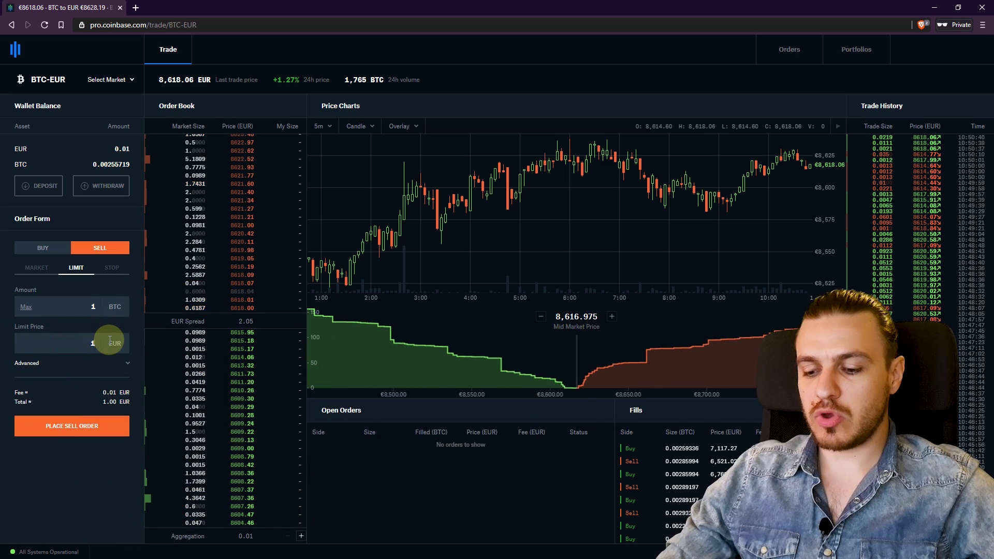
pyautogui.write('000')
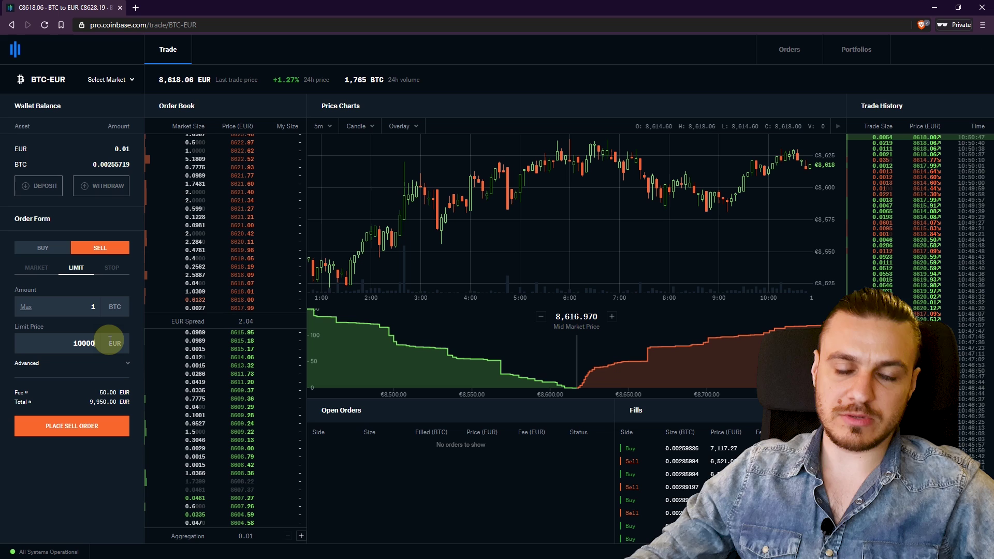
pyautogui.write('0')
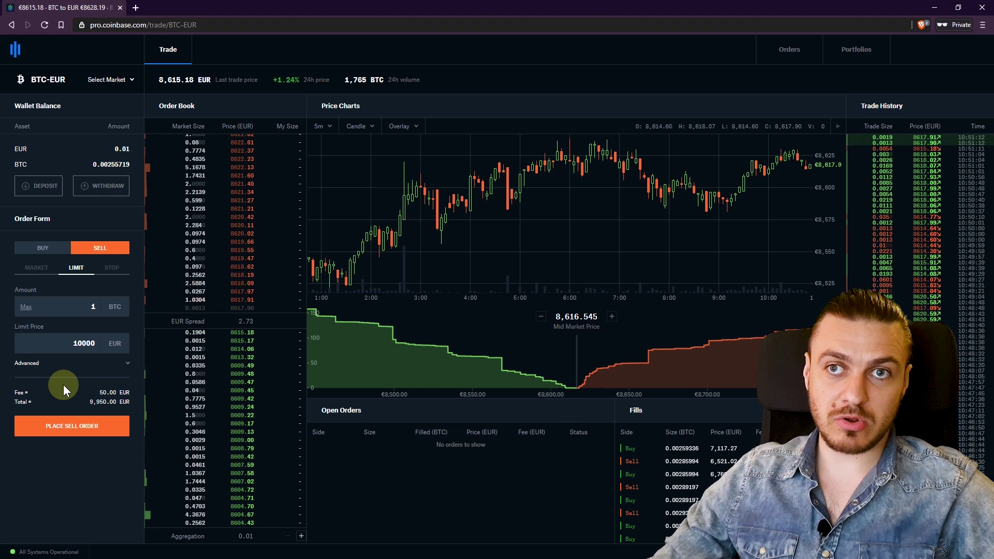
# Step: Submit a 0.001 BTC limit sell at 8619 EUR, priced from the order book
pyautogui.click(115, 304)
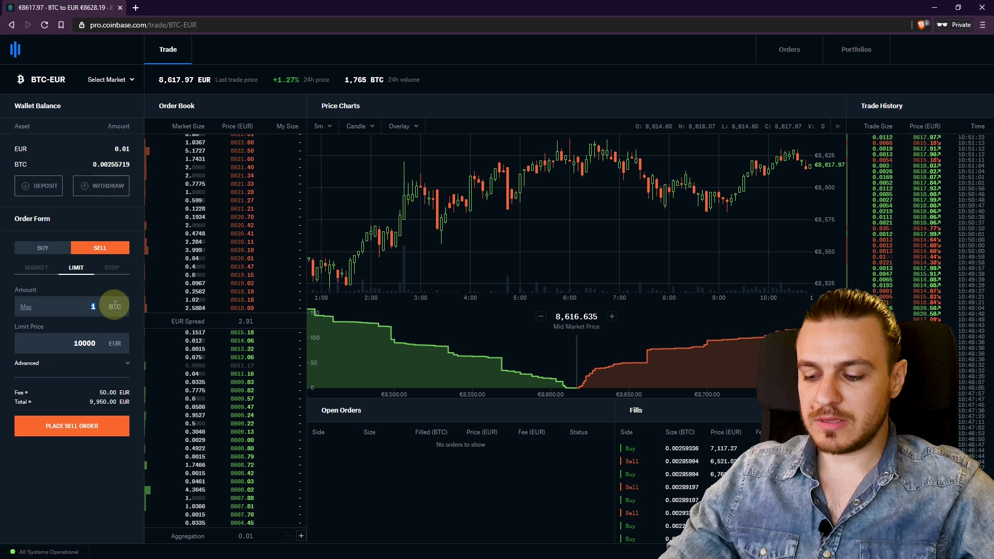
pyautogui.write('0.001')
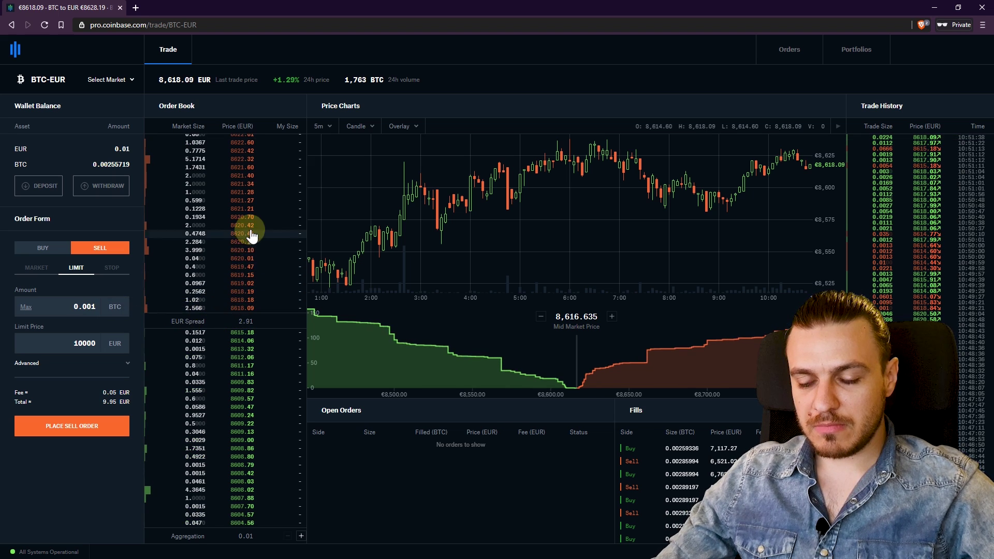
pyautogui.click(248, 290)
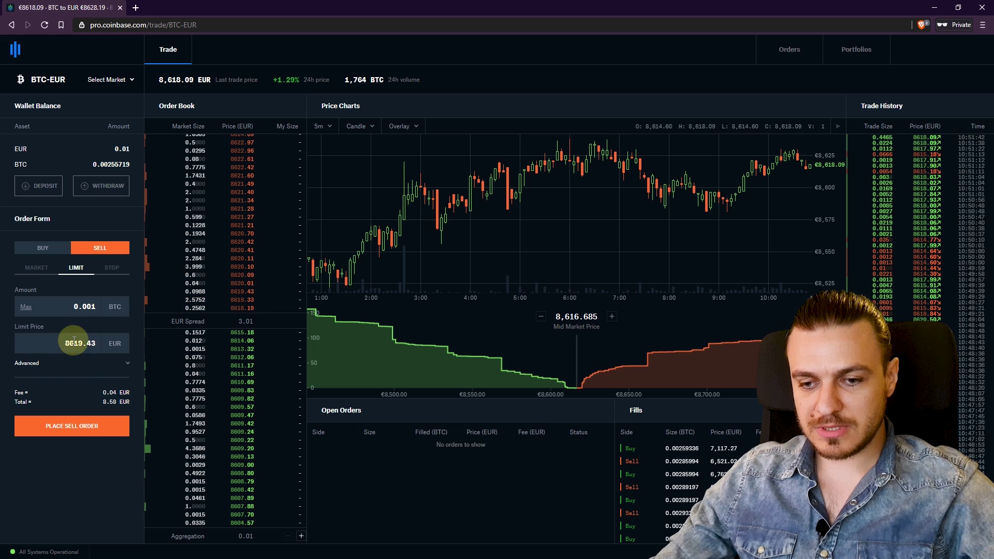
pyautogui.press('BackSpace')
pyautogui.press('BackSpace')
pyautogui.press('BackSpace')
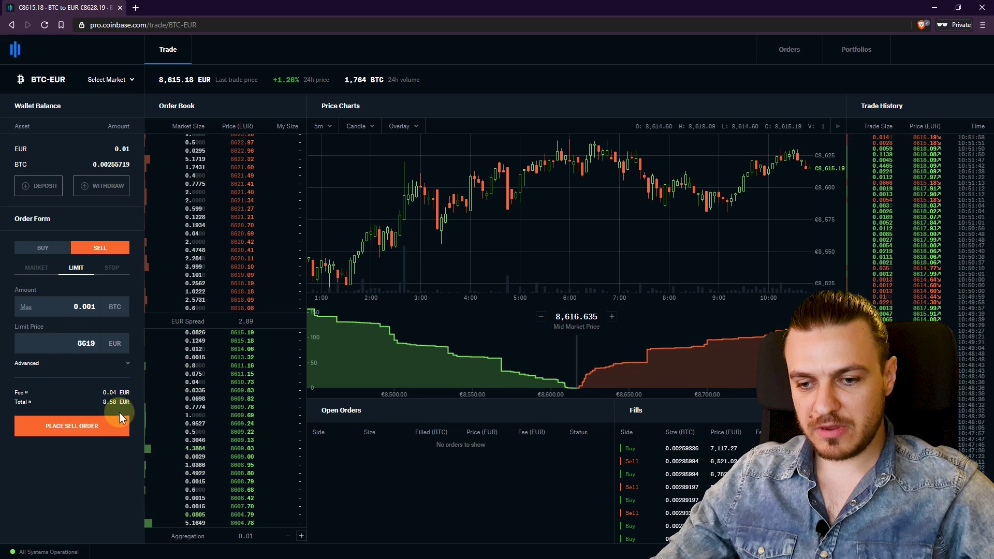
pyautogui.click(76, 429)
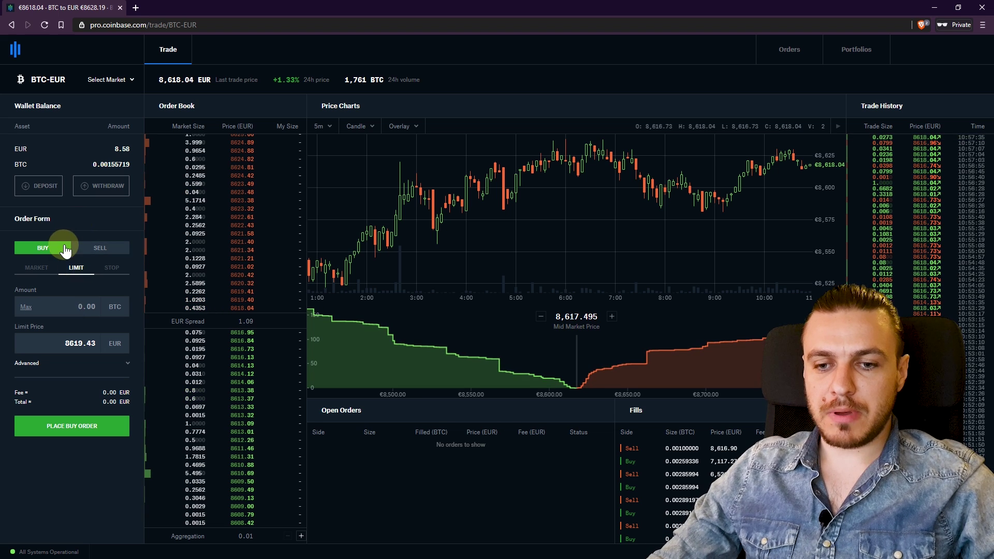
# Step: Enter the BTC amount and an 8000 EUR limit price, then submit the buy order
pyautogui.write('0')
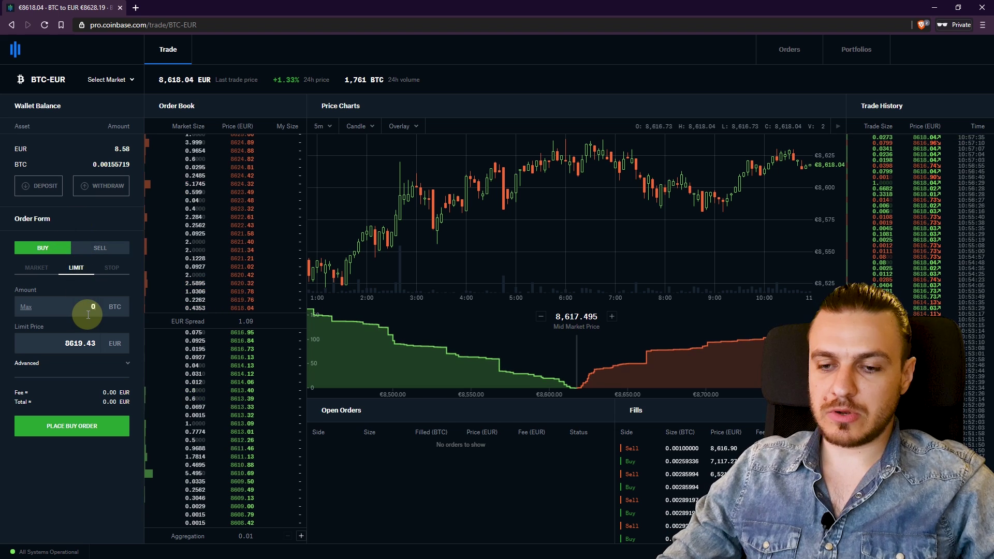
pyautogui.write('.01')
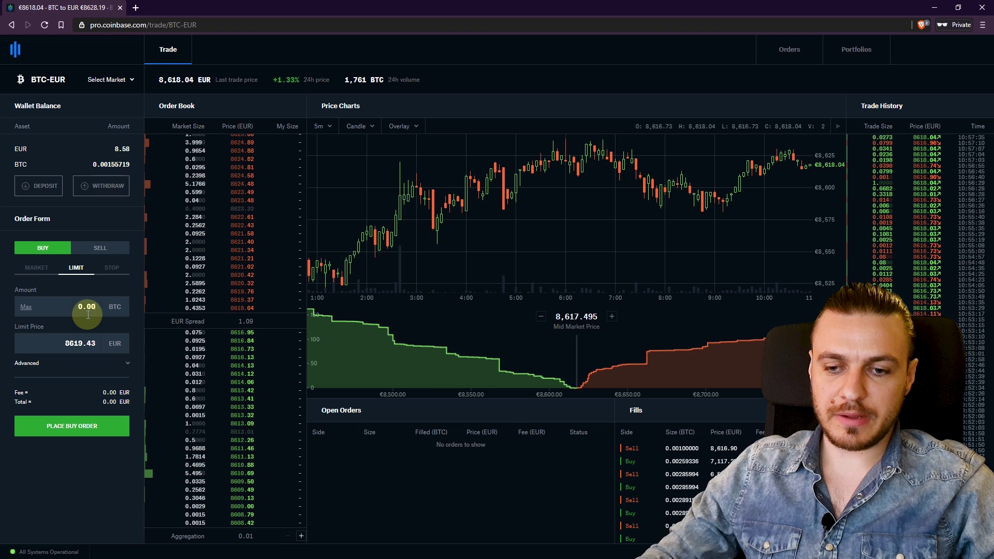
pyautogui.write('01')
pyautogui.doubleClick(95, 343)
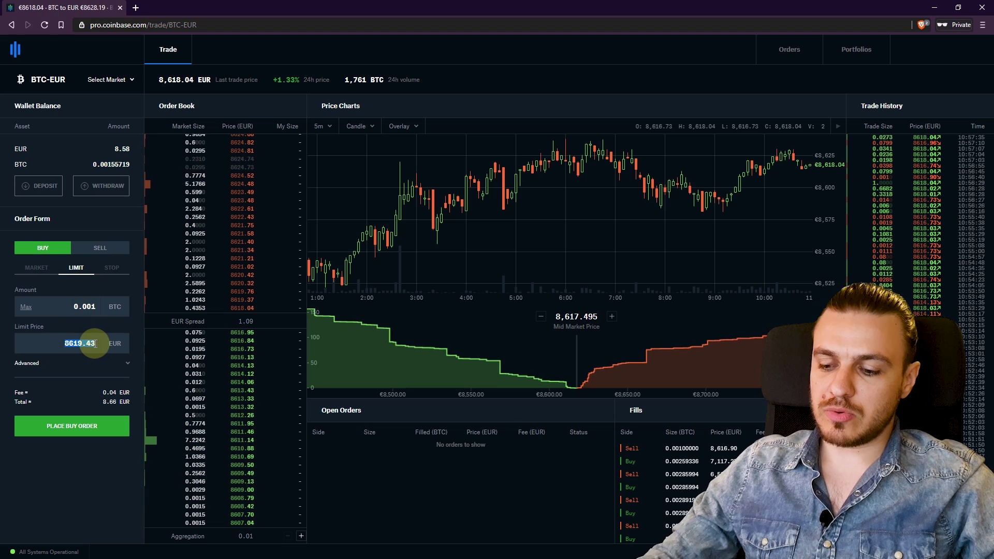
pyautogui.write('8000')
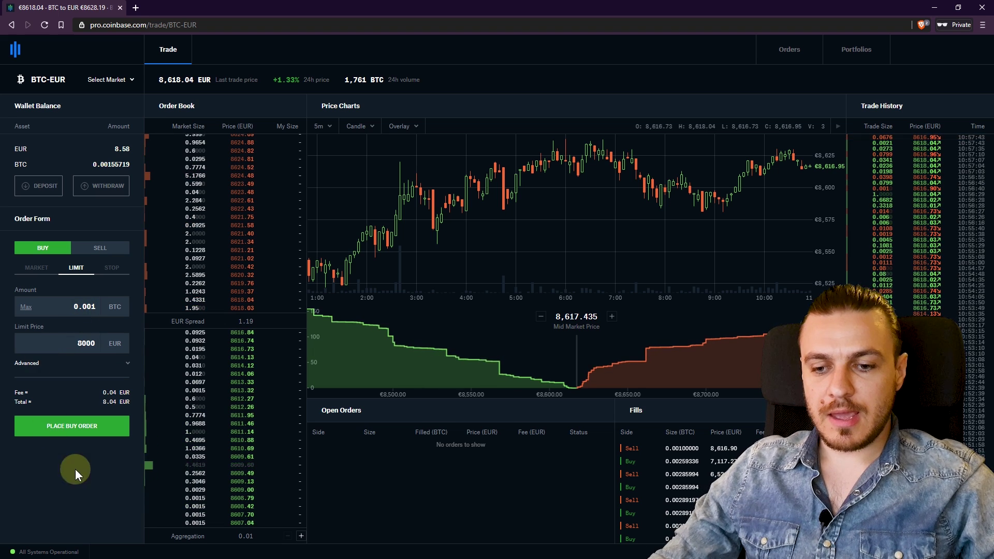
pyautogui.click(69, 432)
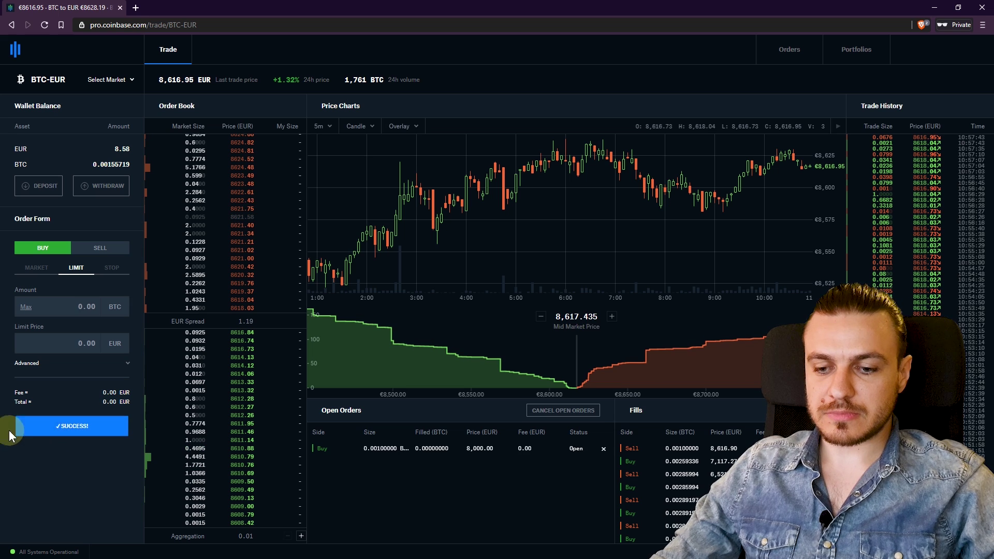